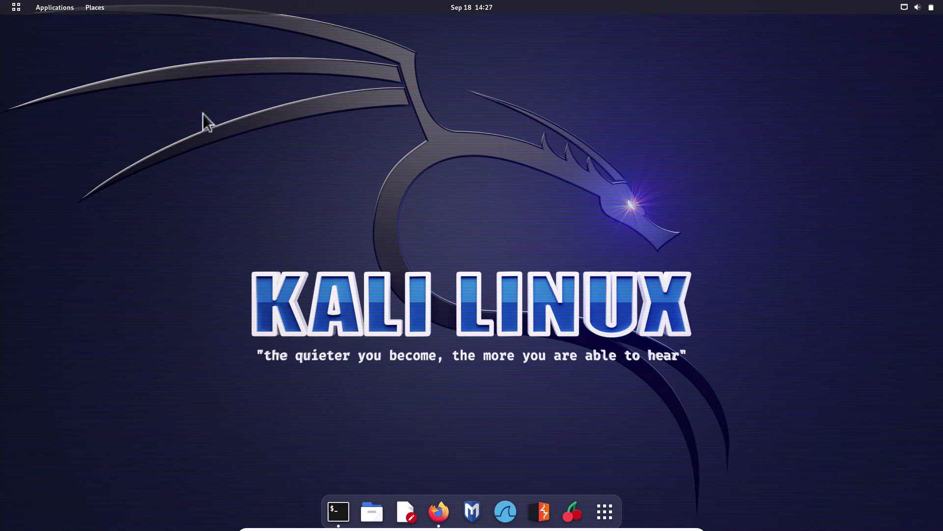
- Open Display Settings from the desktop's right-click menu
right_click(277, 192)
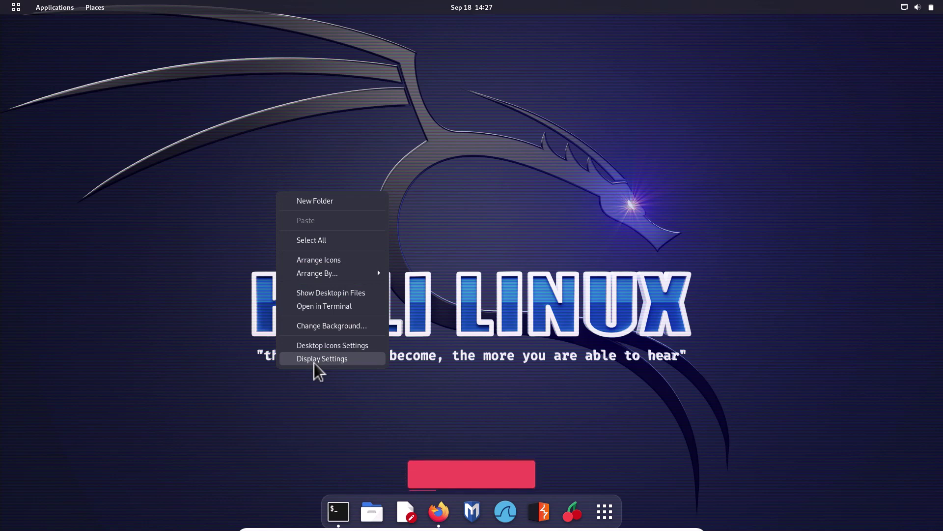
left_click(314, 359)
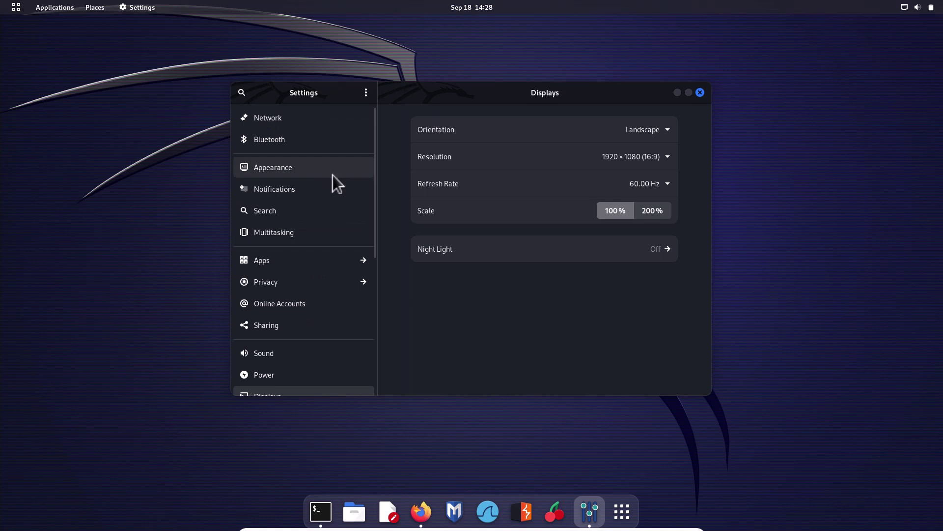
- Apply the blue Kali pattern thumbnail from the Appearance background gallery
left_click(282, 174)
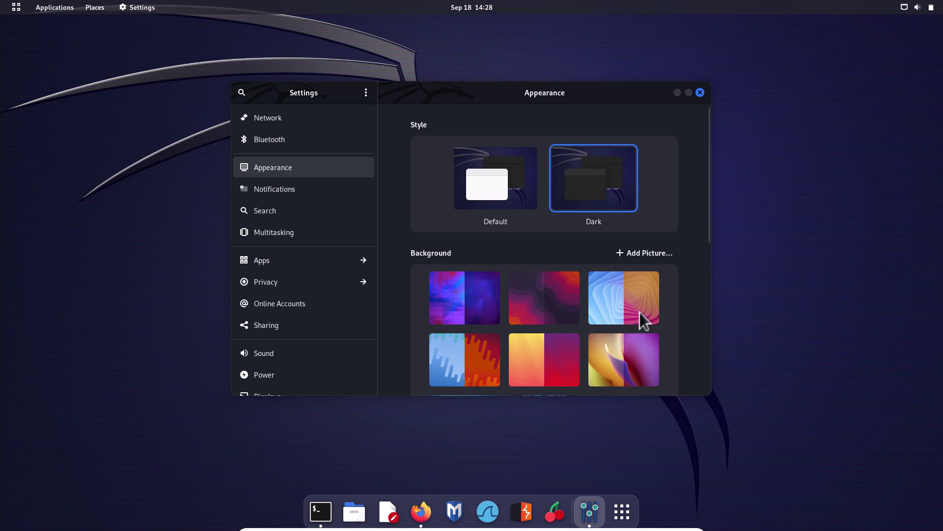
scroll(641, 312, "down", 2)
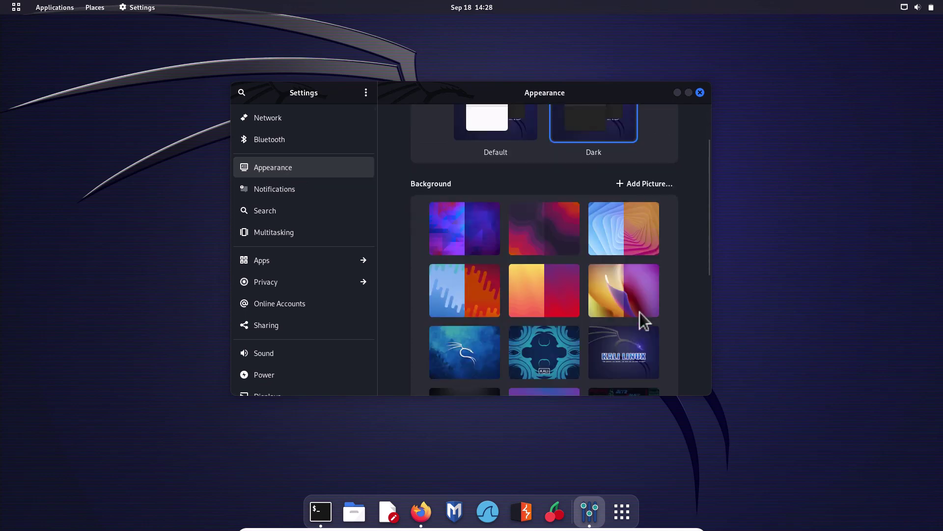
scroll(640, 312, "down", 2)
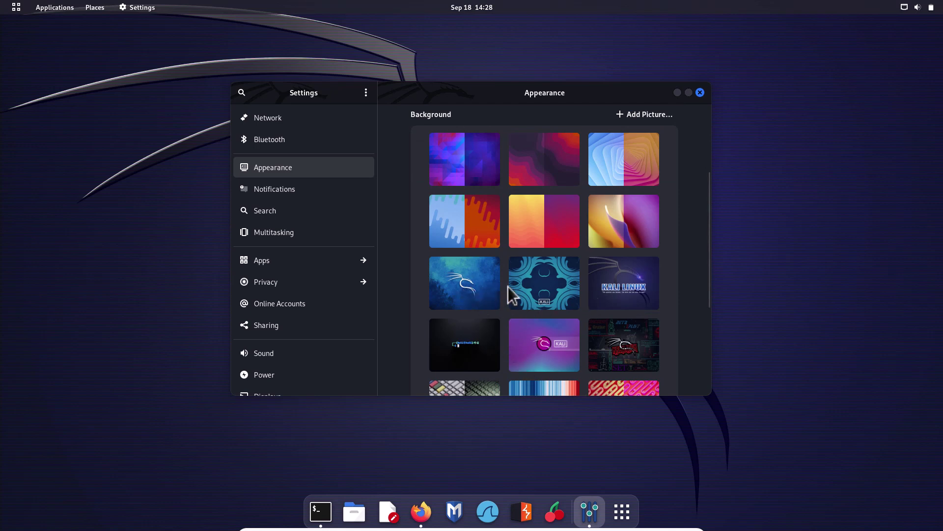
left_click(557, 294)
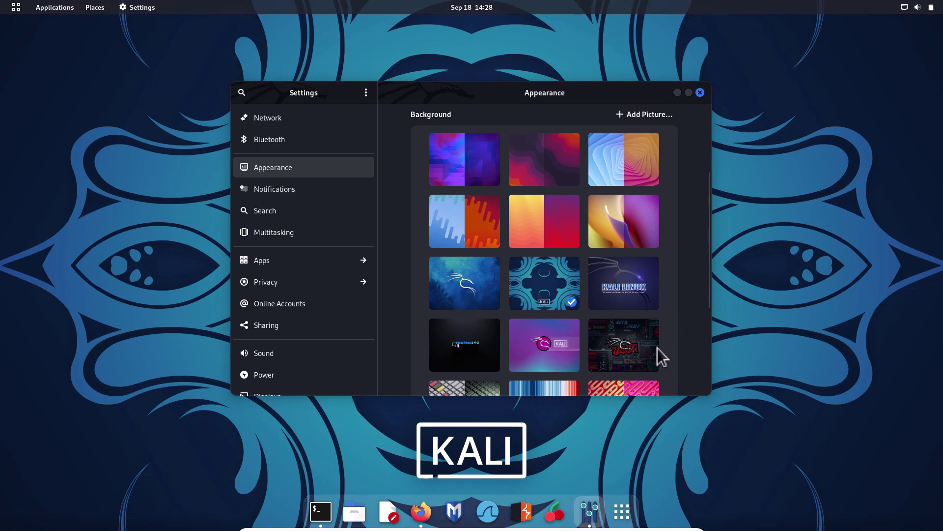
- Apply the dark red Kali hacker collage thumbnail, then quit Settings with Ctrl+Q
left_click(626, 354)
key("ctrl+q")
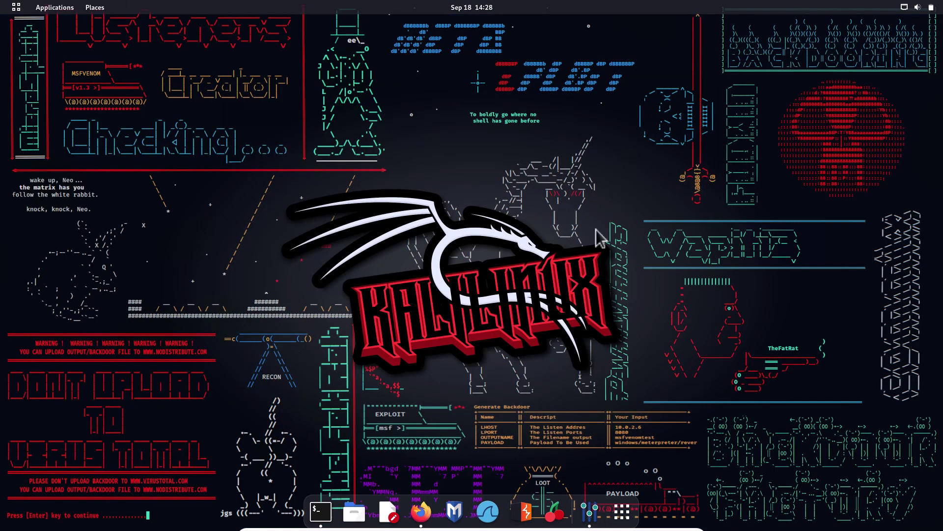